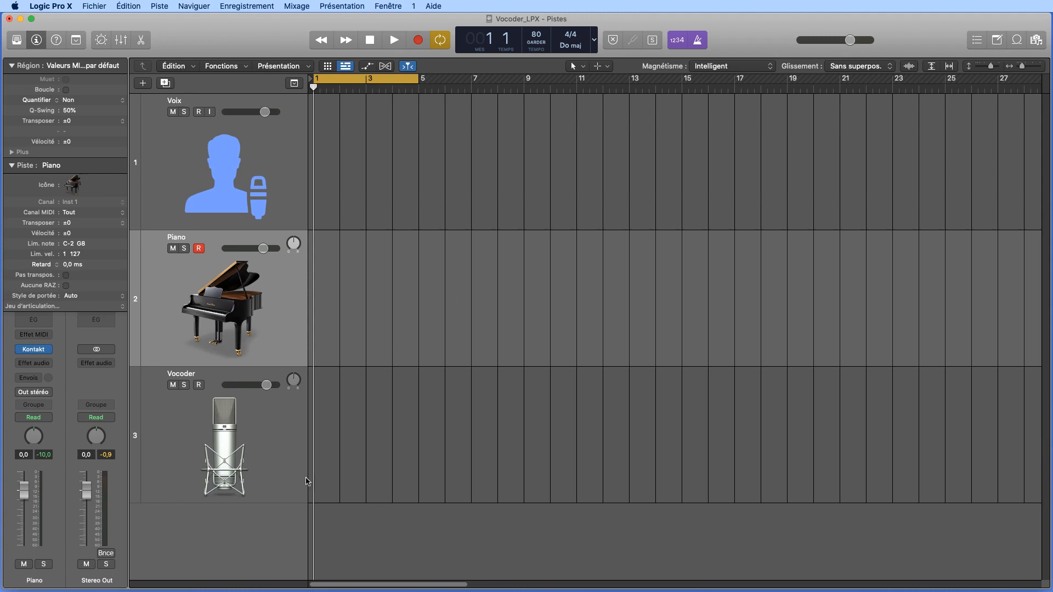
# Step: Examine the Vocoder track's EVOC 20 PS instrument choice and go through the channel settings of the three tracks
pyautogui.click(276, 430)
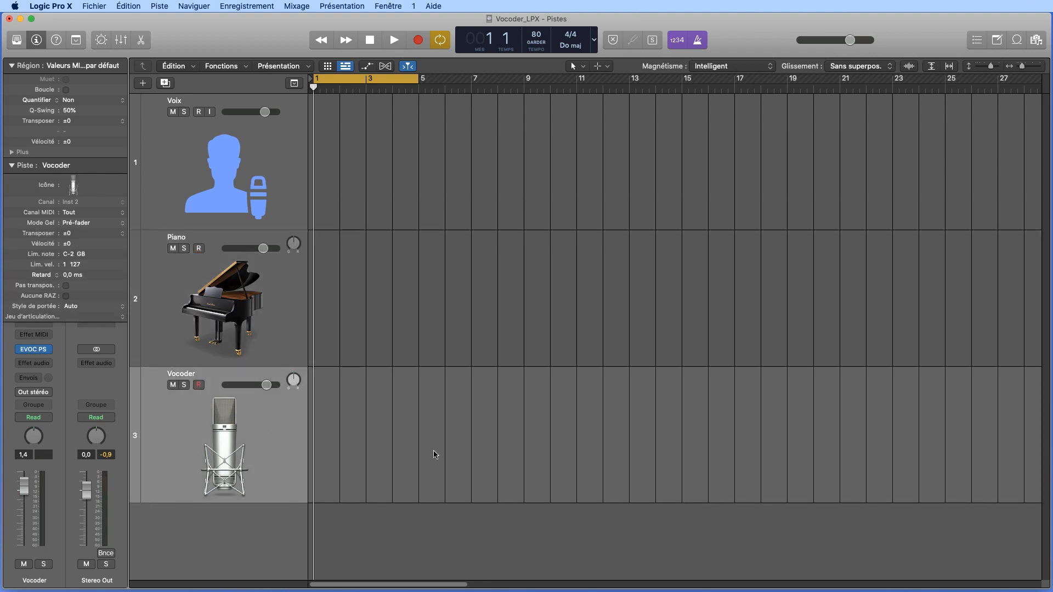
pyautogui.click(48, 350)
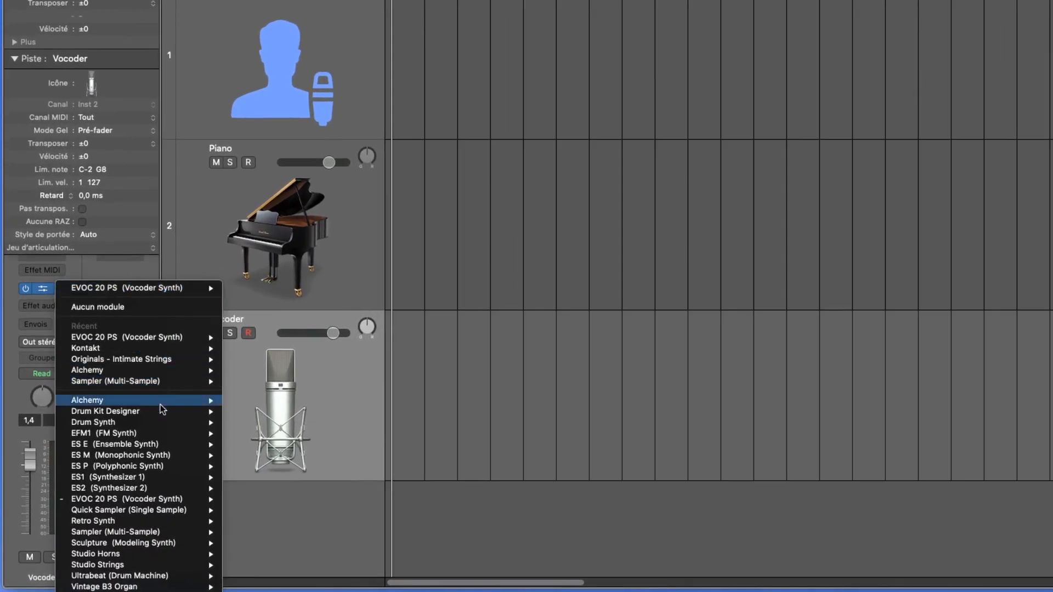
pyautogui.moveTo(166, 500)
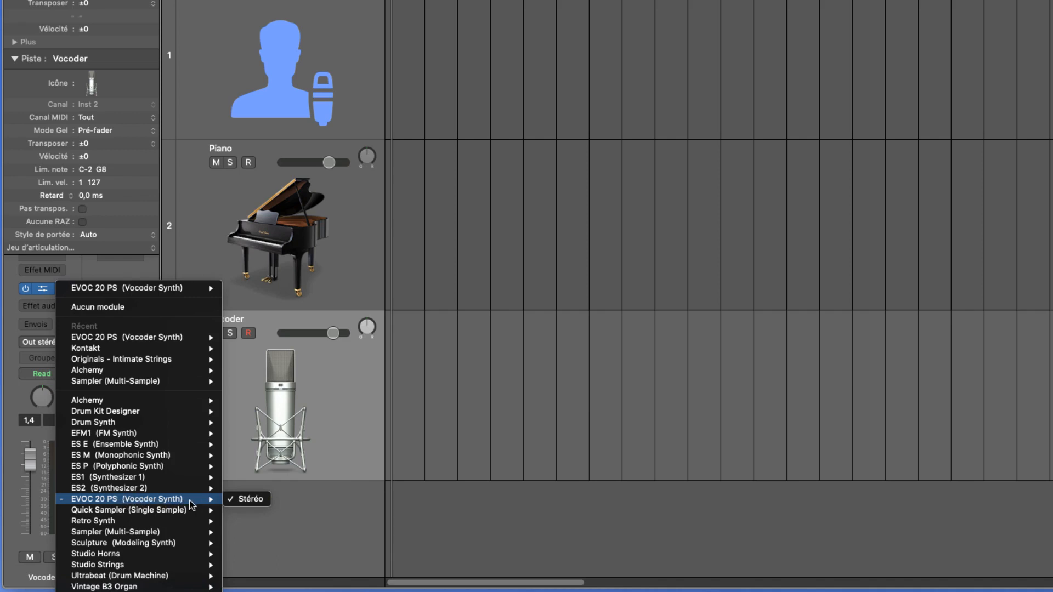
pyautogui.click(337, 509)
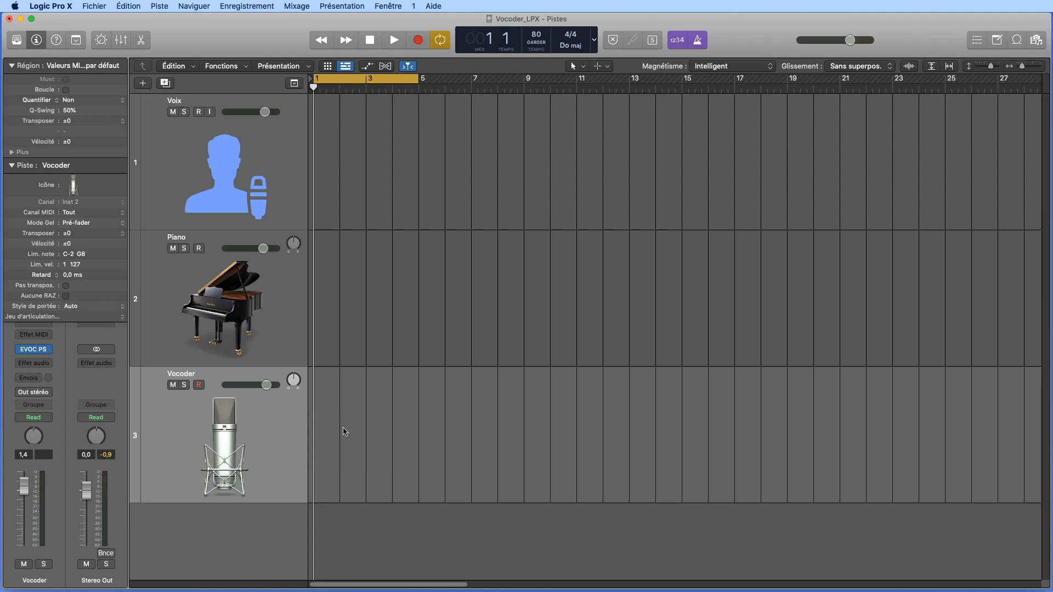
pyautogui.click(274, 146)
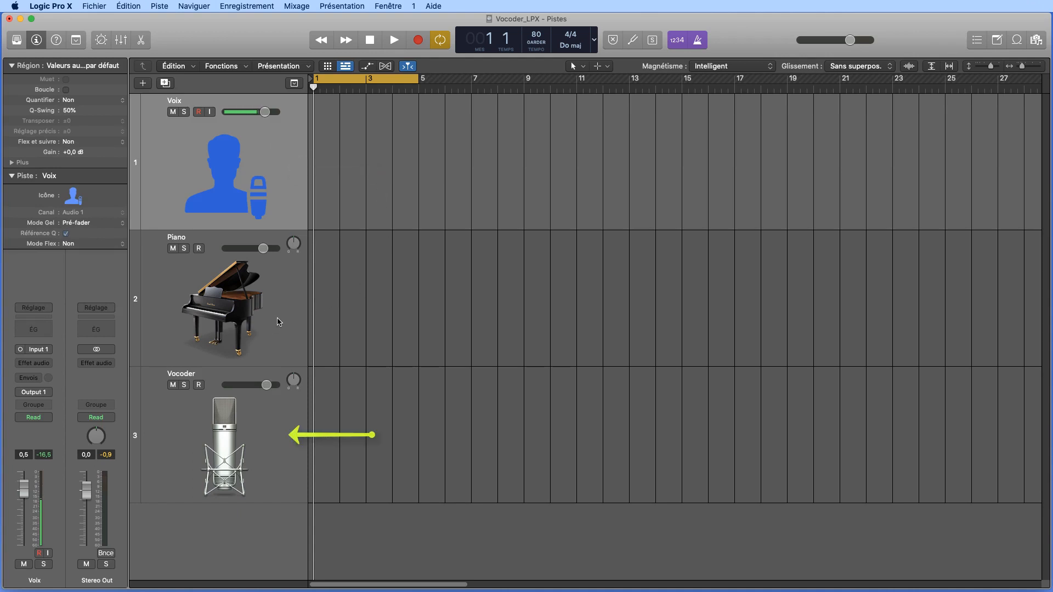
pyautogui.click(281, 457)
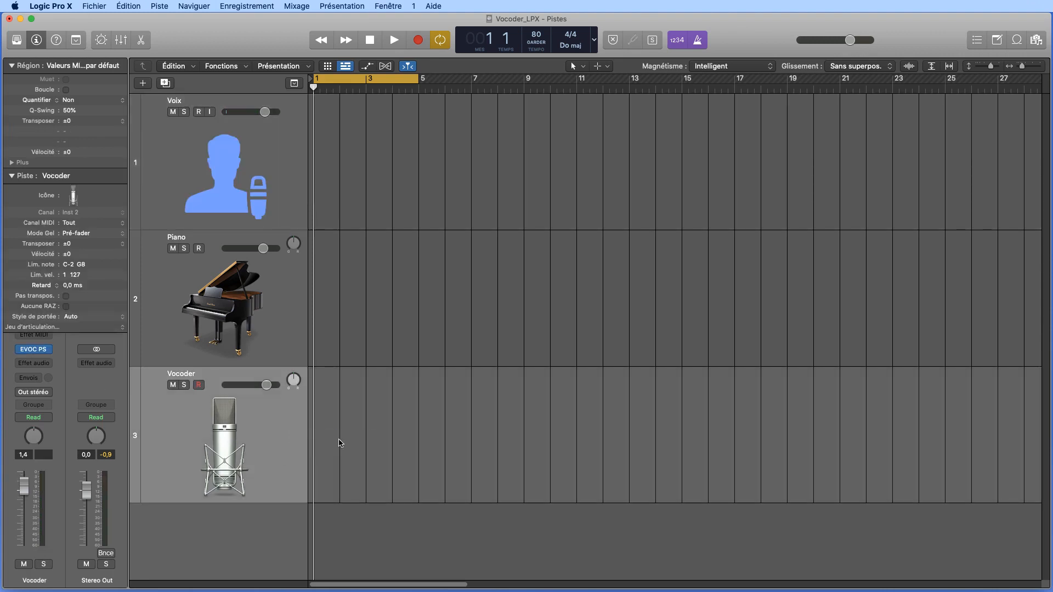
pyautogui.click(281, 286)
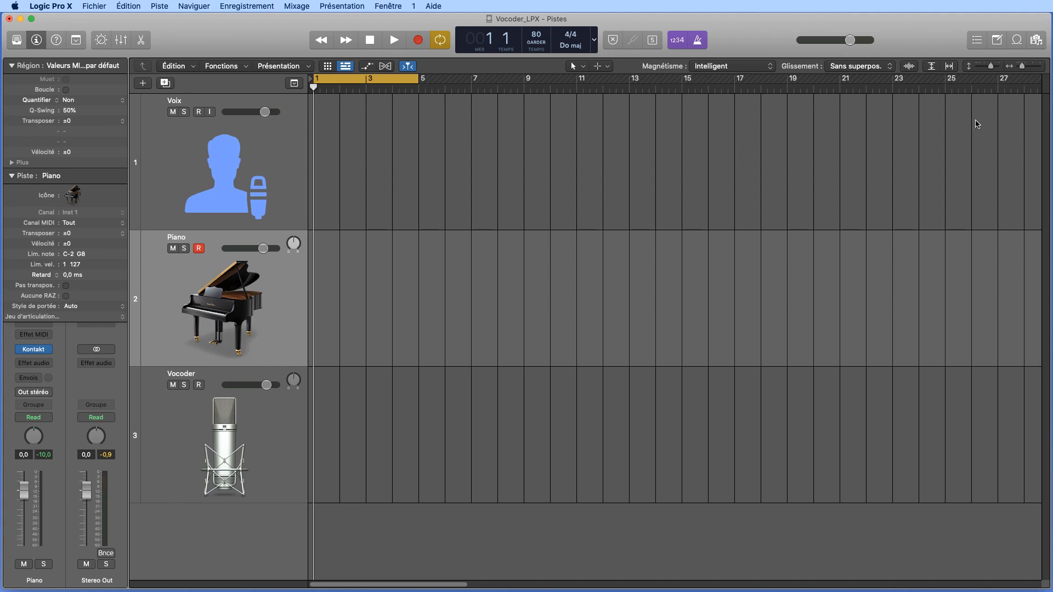
# Step: Record a four-bar vocal take on the Voix track, from bar 1 to bar 5
pyautogui.click(279, 142)
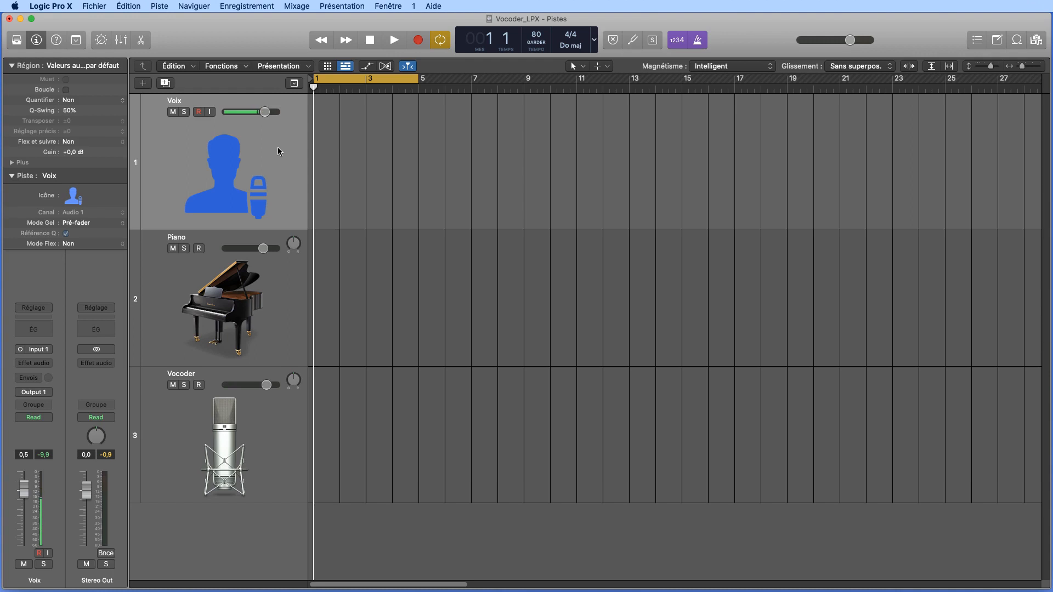
pyautogui.click(418, 41)
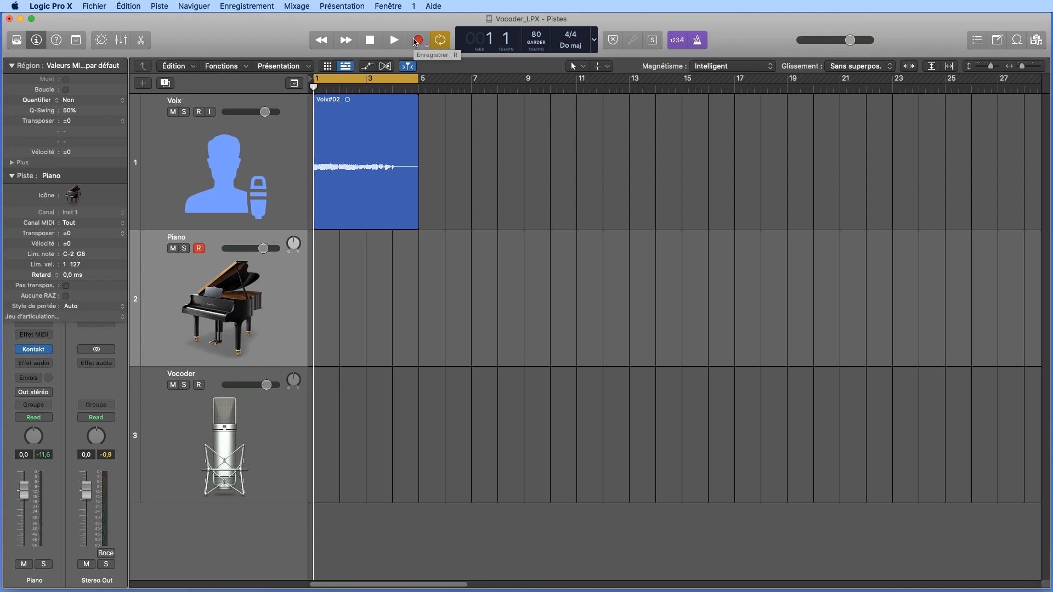
# Step: Solo the Piano track and record a chord part on it across the four-bar cycle
pyautogui.click(185, 249)
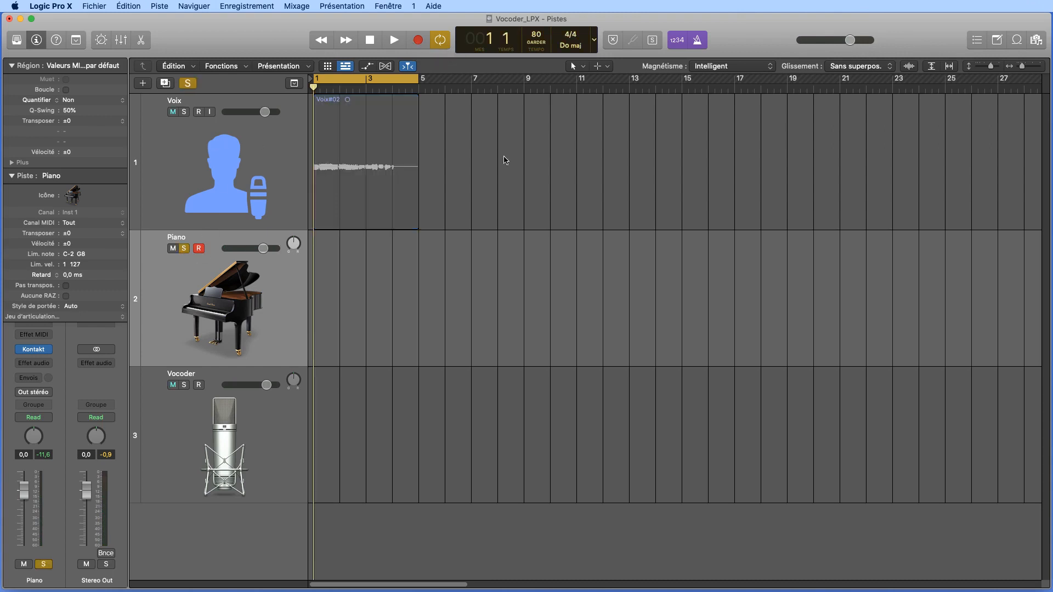
pyautogui.click(419, 40)
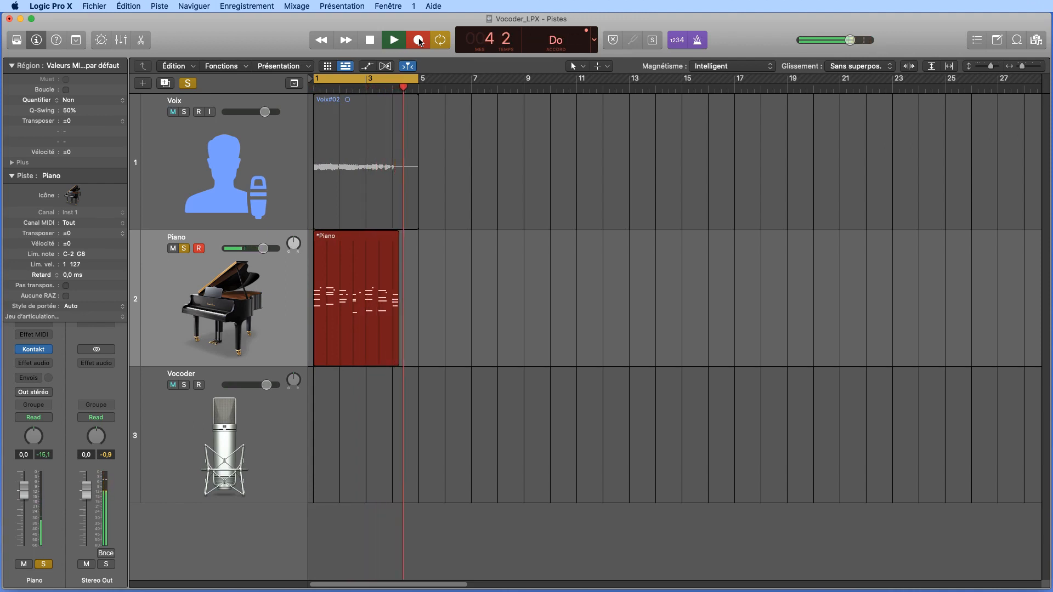
pyautogui.press('space')
# Step: Move the recorded Piano region to the Vocoder track, keeping it at bar 1
pyautogui.click(271, 148)
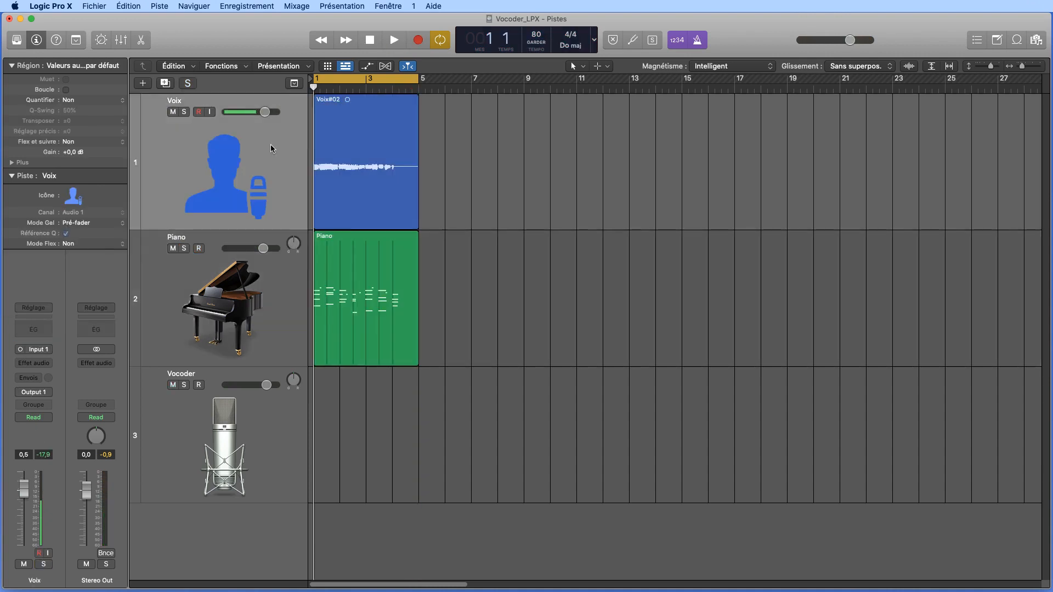
pyautogui.click(368, 156)
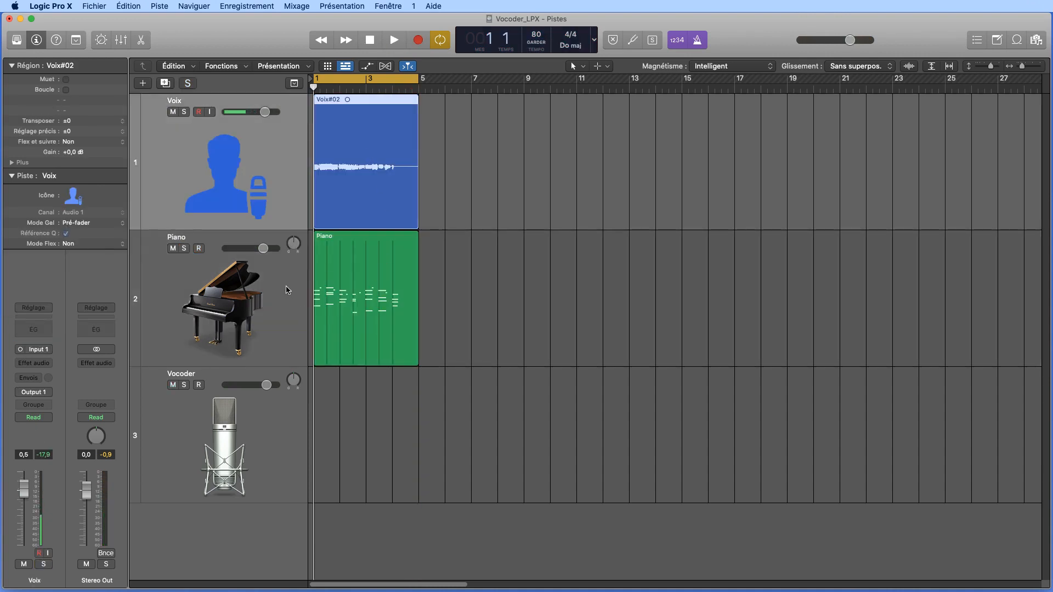
pyautogui.click(327, 292)
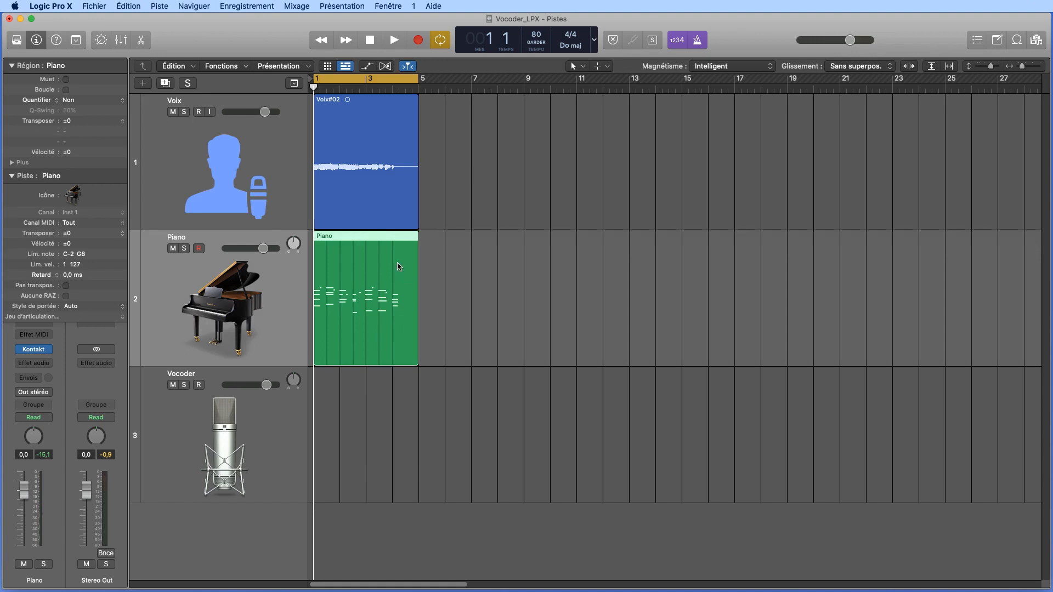
pyautogui.moveTo(386, 239); pyautogui.dragTo(393, 381)
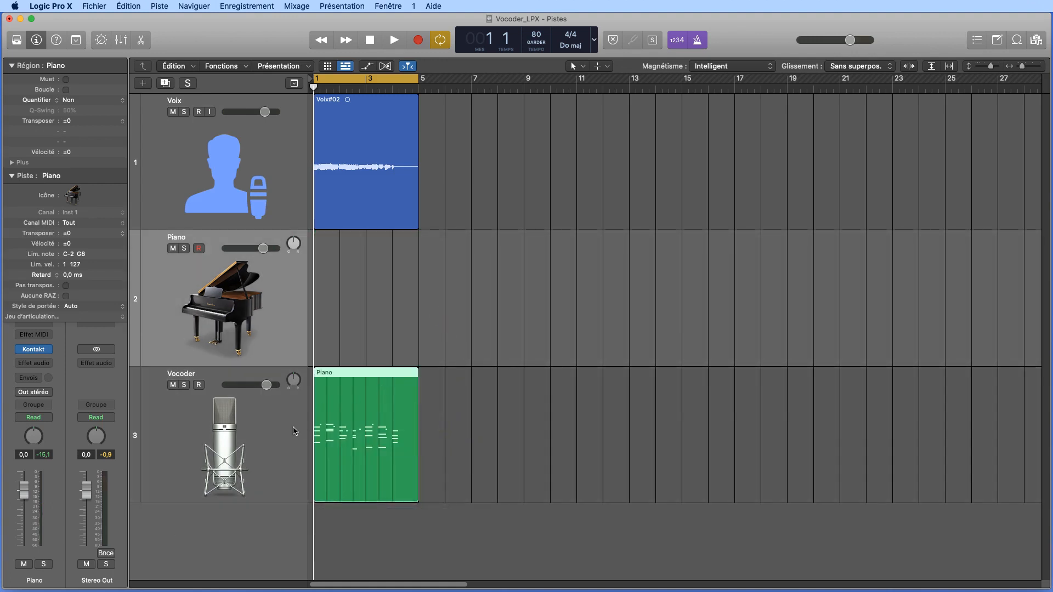
# Step: Open the Vocoder track's EVOC 20 PolySynth plug-in window and place it beside the recorded regions
pyautogui.click(262, 442)
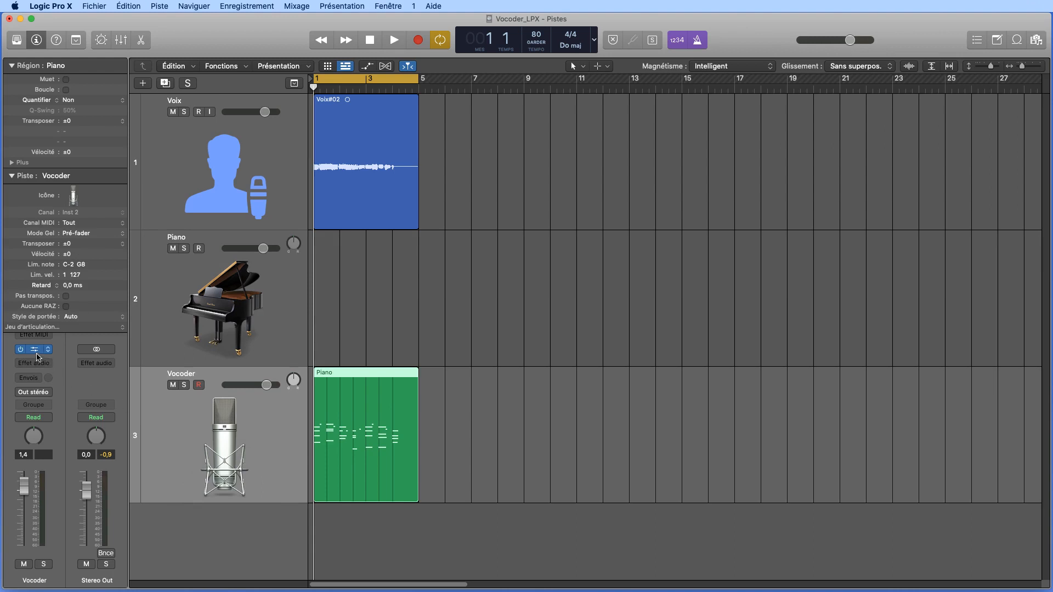
pyautogui.click(35, 351)
pyautogui.click(35, 350)
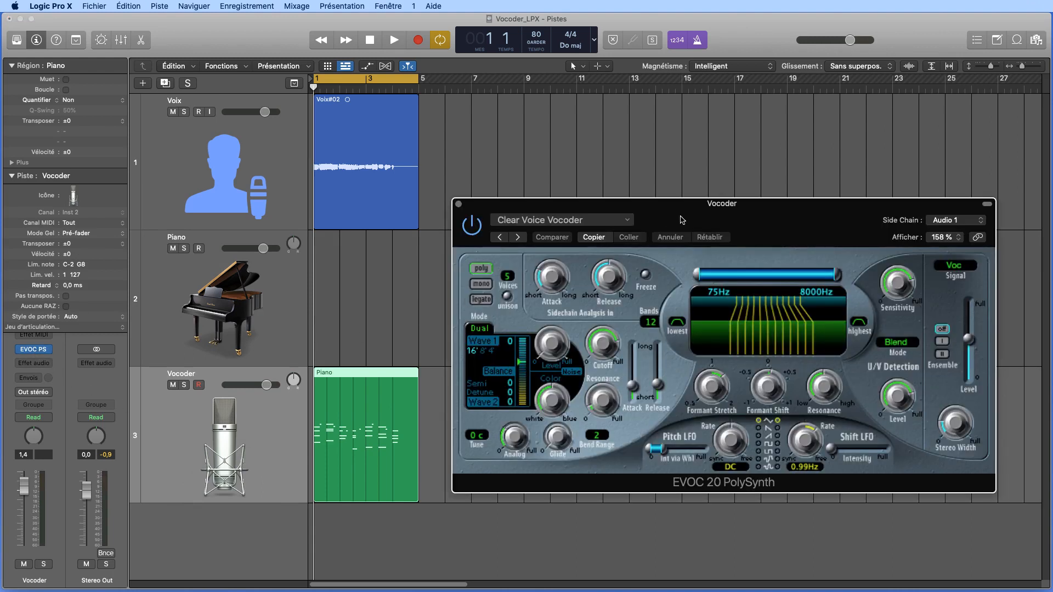
pyautogui.moveTo(771, 218); pyautogui.dragTo(771, 240)
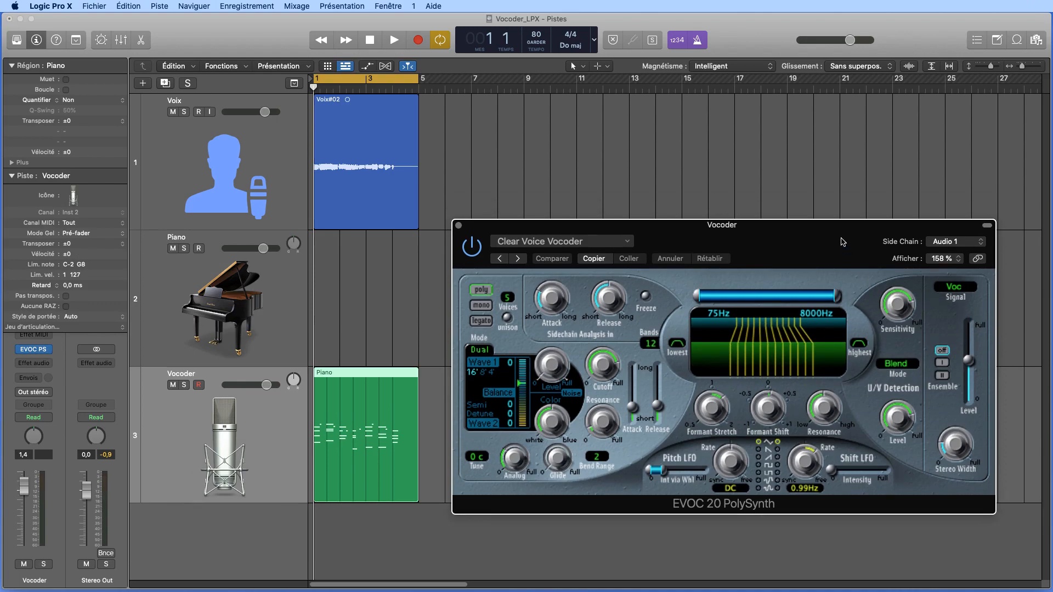
pyautogui.moveTo(843, 242); pyautogui.dragTo(845, 231)
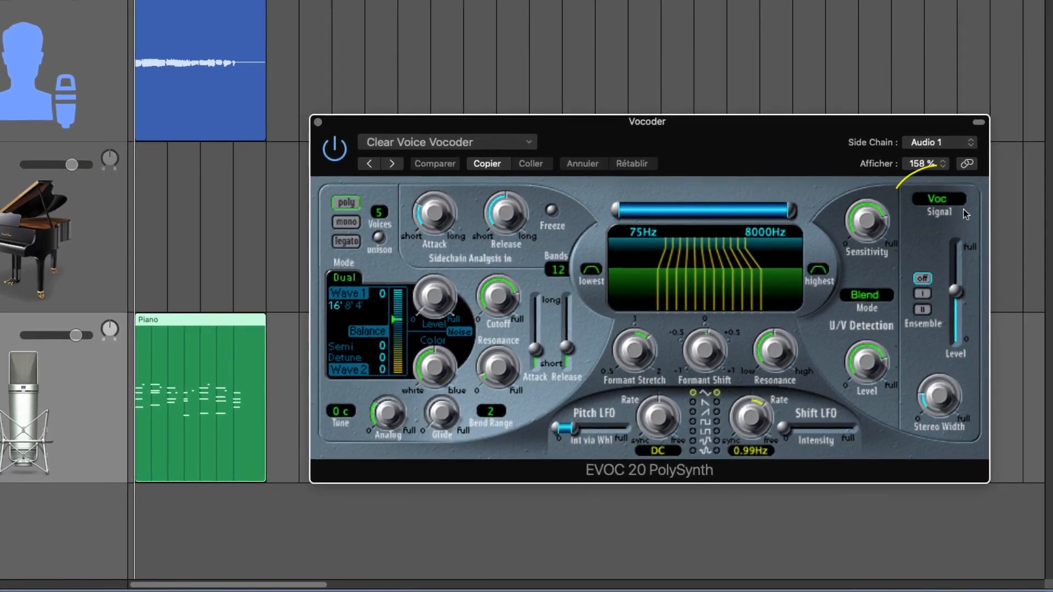
# Step: Examine the vocoder plug-in's Signal modes, Side Chain sources and preset categories
pyautogui.click(957, 207)
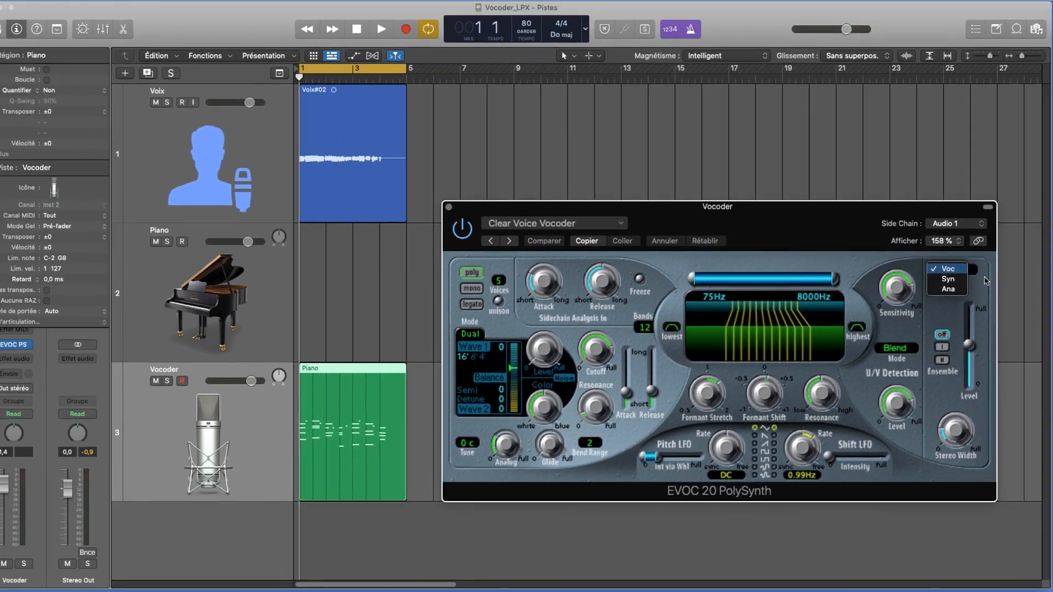
pyautogui.click(980, 224)
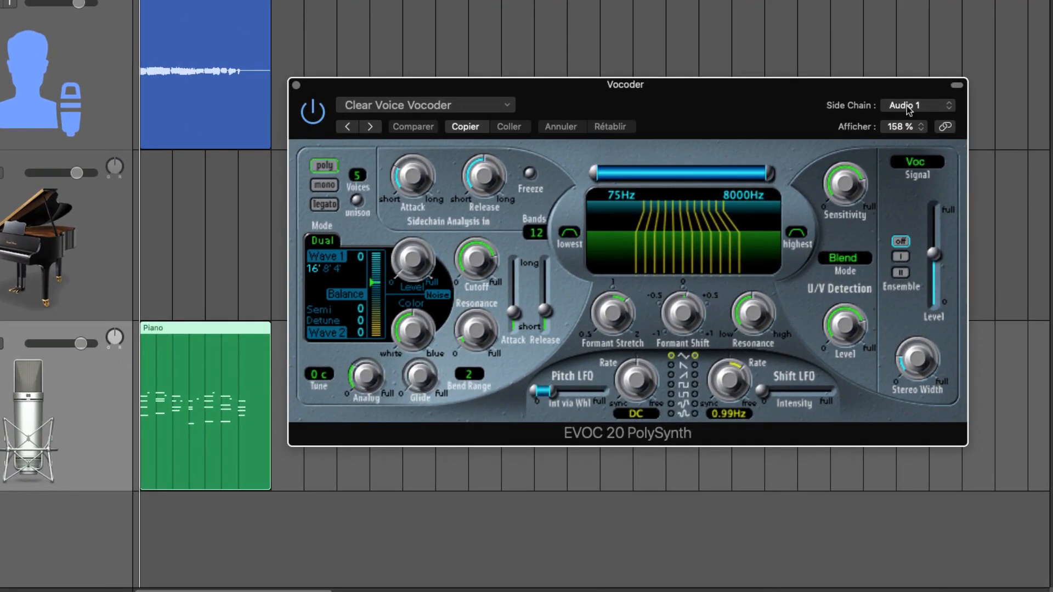
pyautogui.click(917, 105)
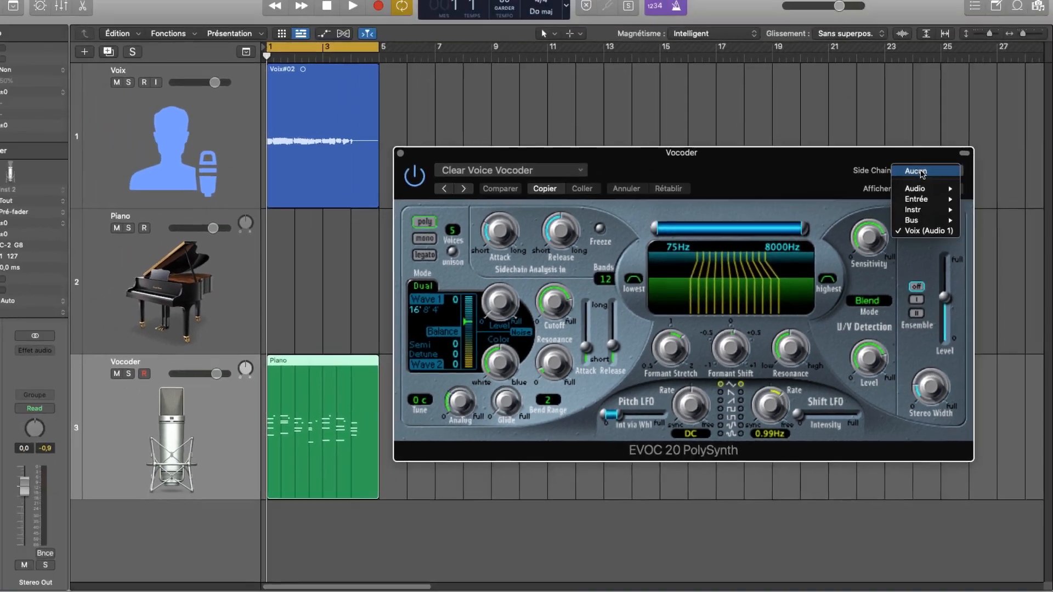
pyautogui.moveTo(906, 126)
pyautogui.click(997, 211)
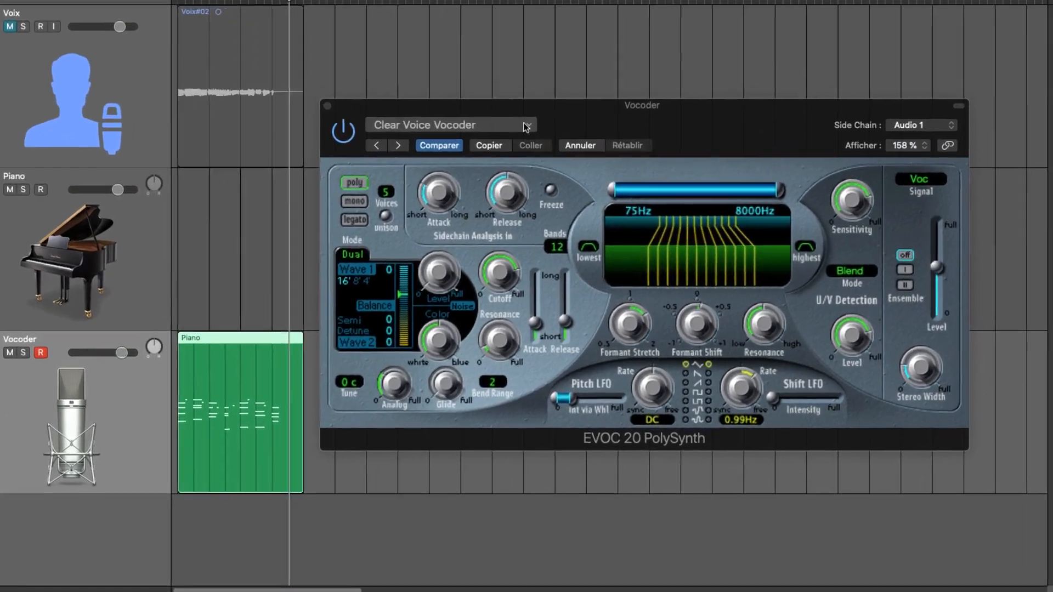
pyautogui.click(606, 195)
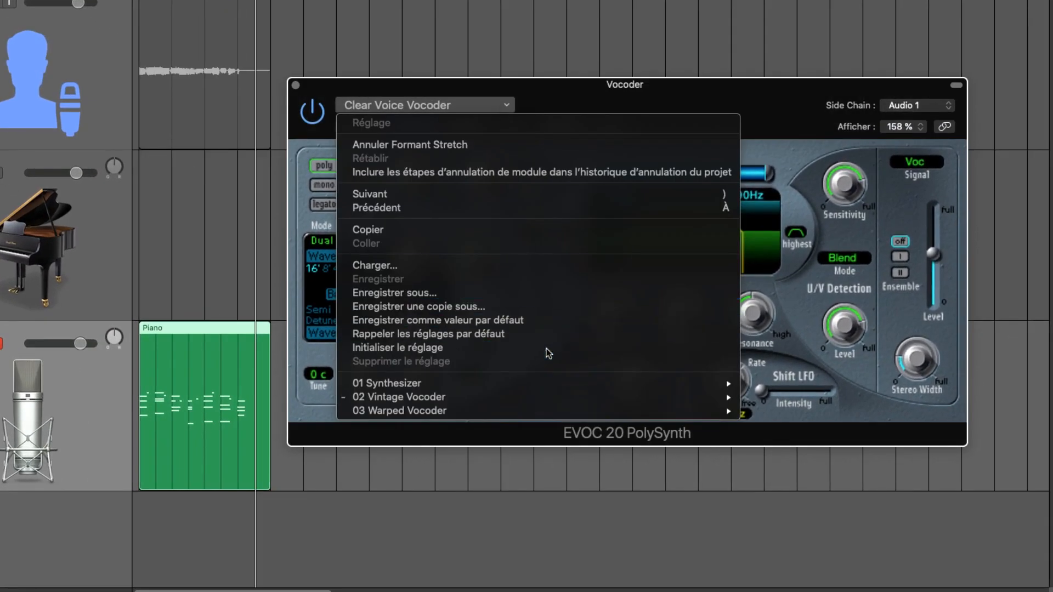
pyautogui.moveTo(544, 398)
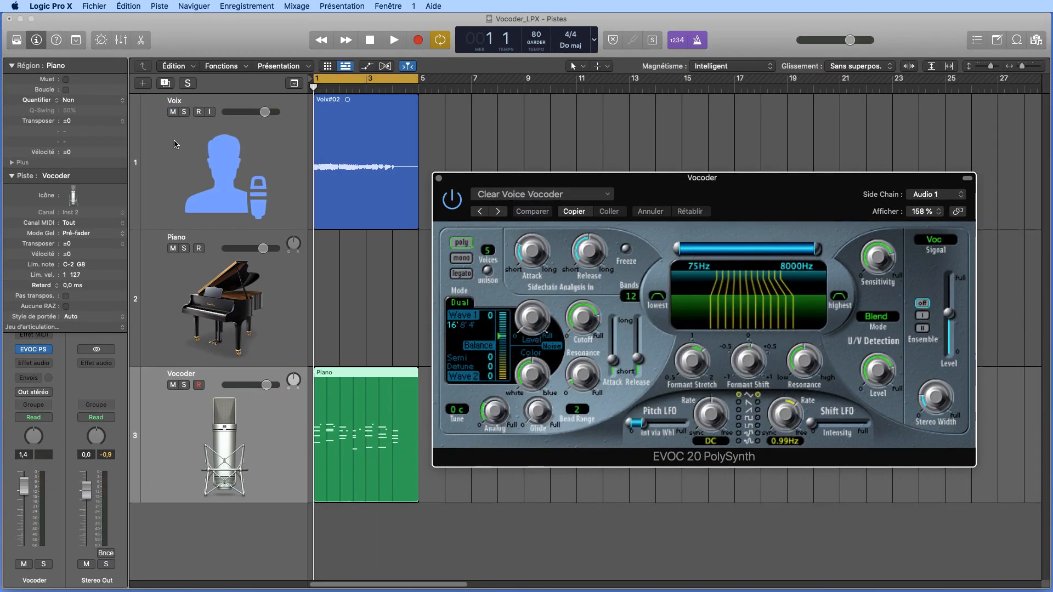
# Step: Mute the Voix track and play the cycle to hear only the vocoder sound
pyautogui.click(178, 146)
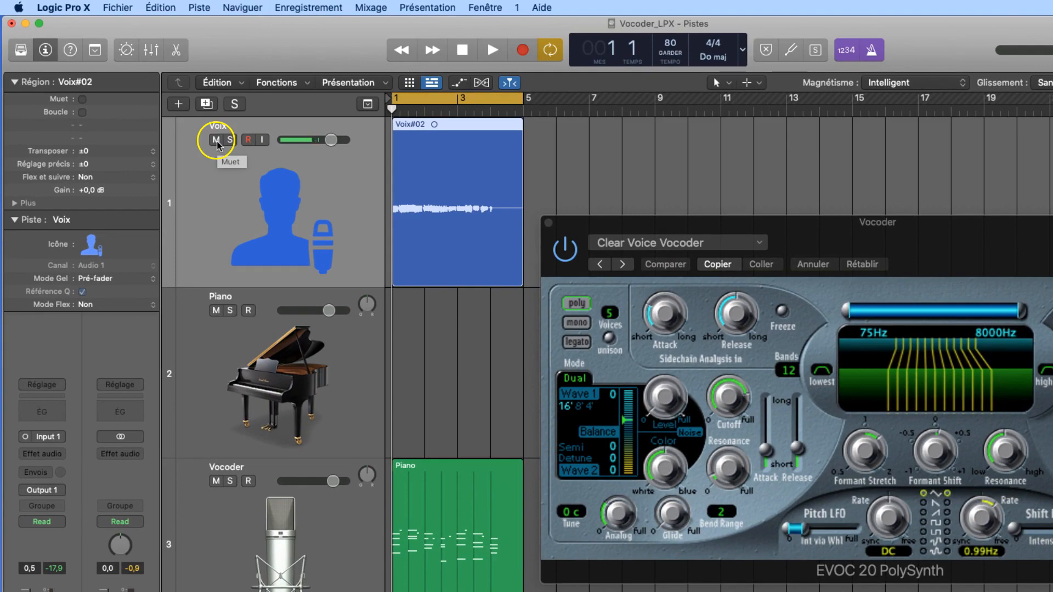
pyautogui.click(217, 141)
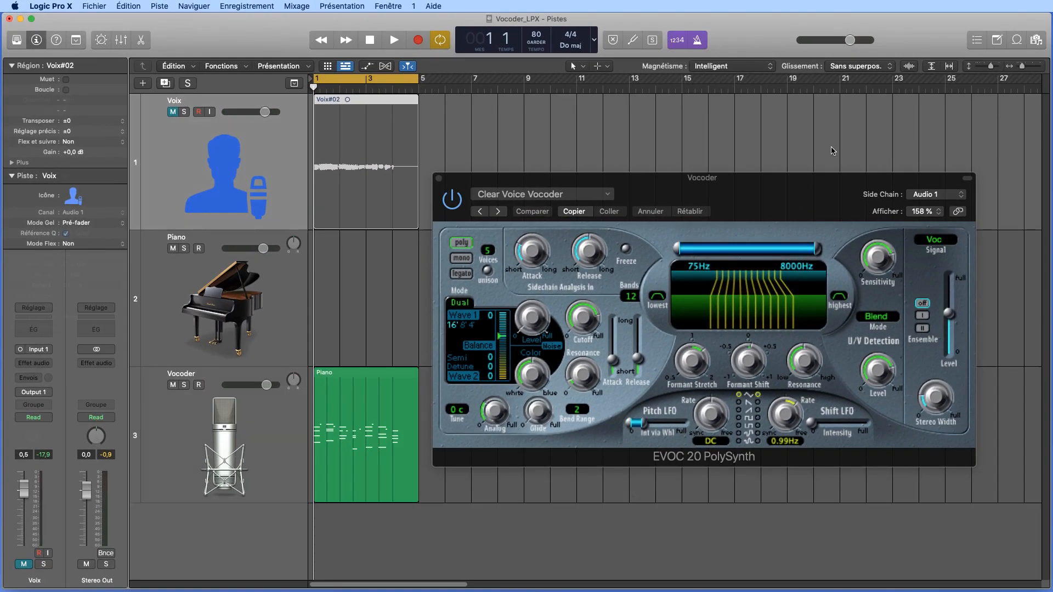
pyautogui.press('space')
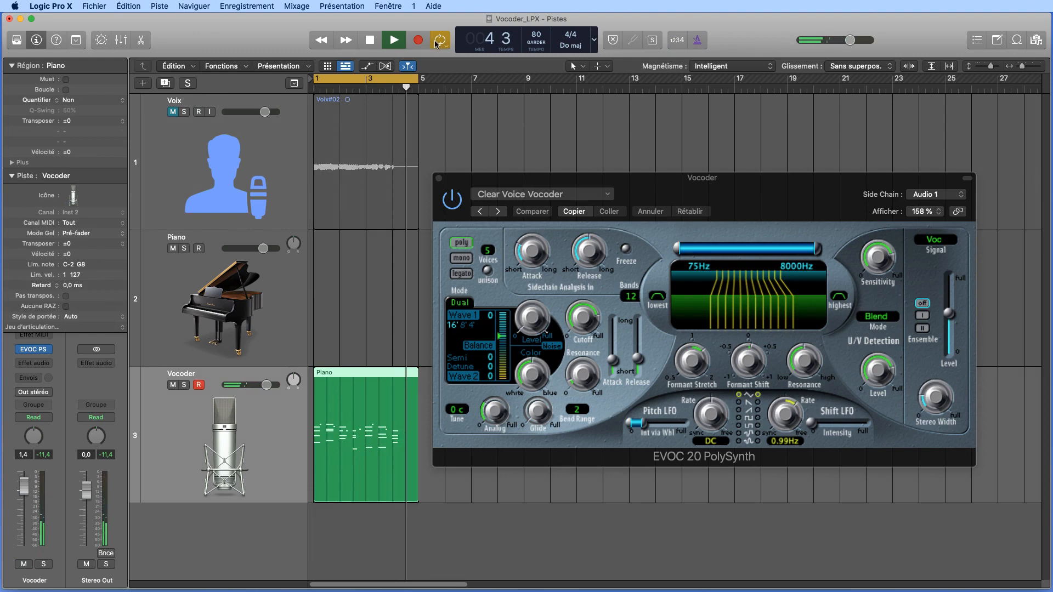
pyautogui.press('space')
# Step: Play the loop and adjust the vocoder's Formant Stretch and Formant Shift while listening
pyautogui.click(825, 195)
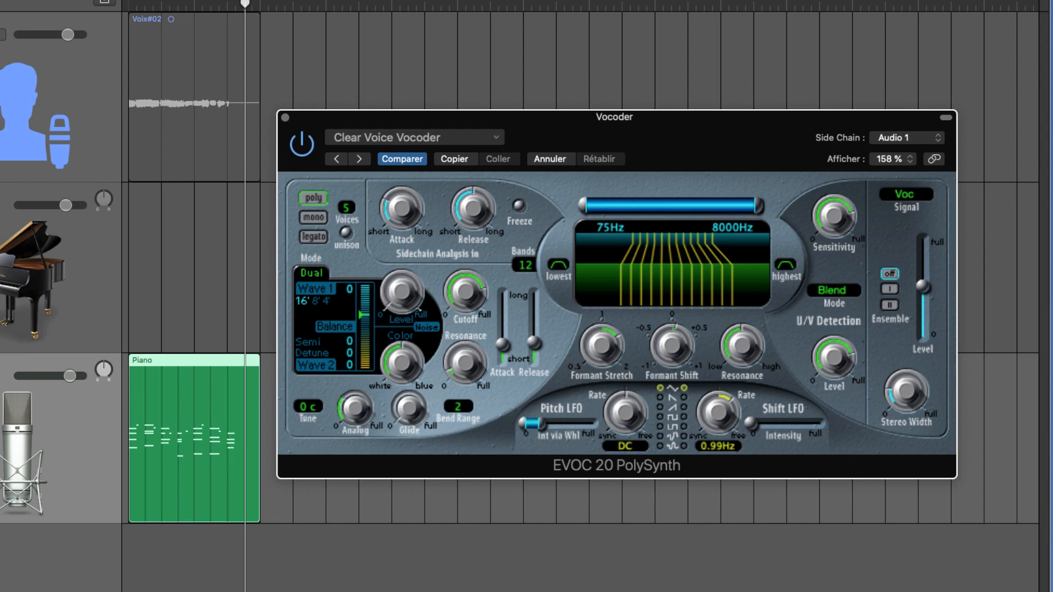
pyautogui.press('space')
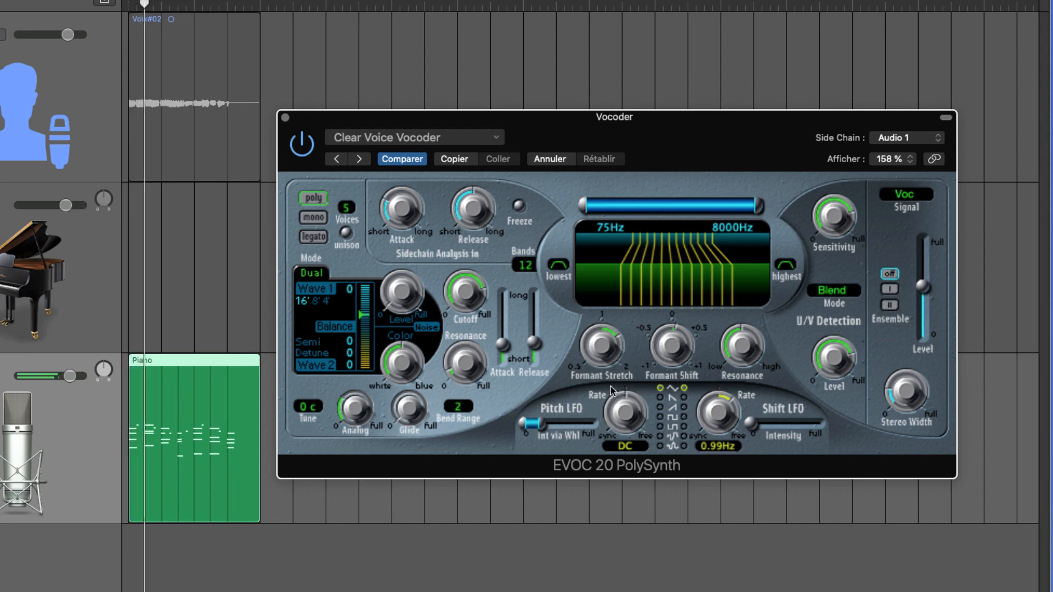
pyautogui.moveTo(602, 350); pyautogui.dragTo(628, 398)
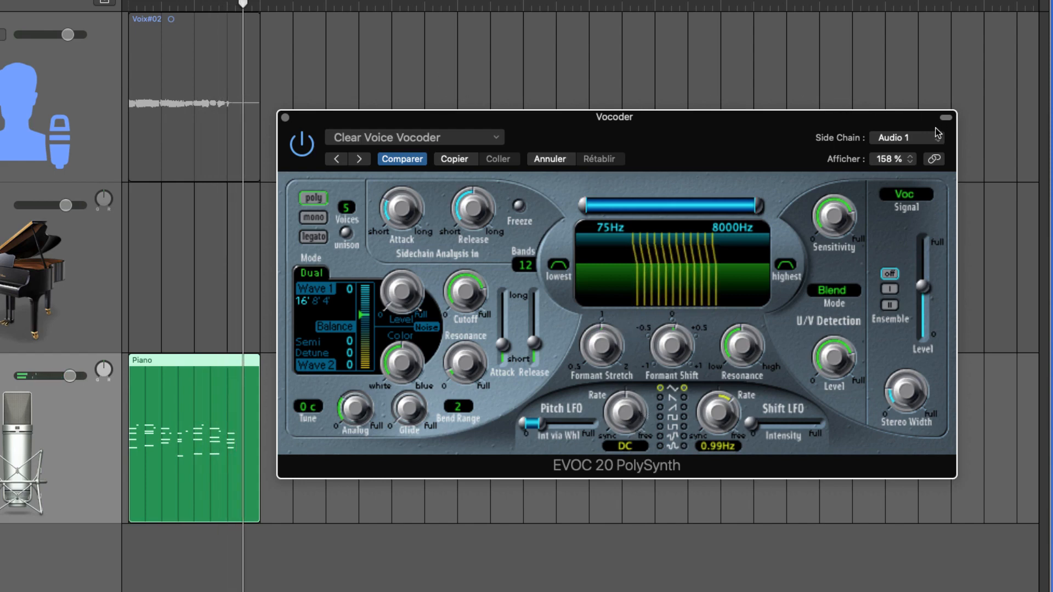
pyautogui.click(683, 340)
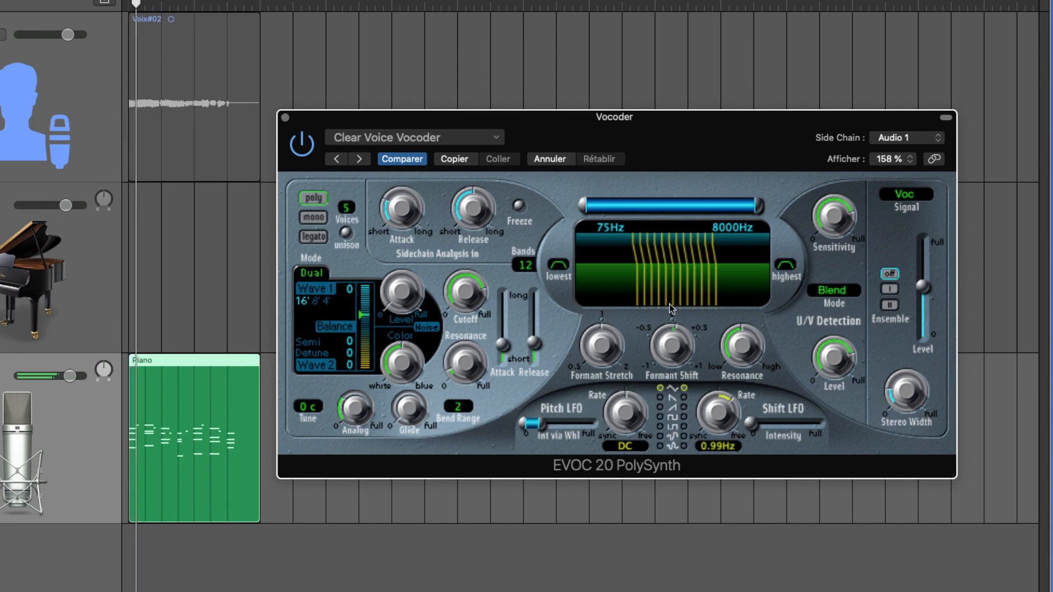
pyautogui.moveTo(673, 355); pyautogui.dragTo(708, 363)
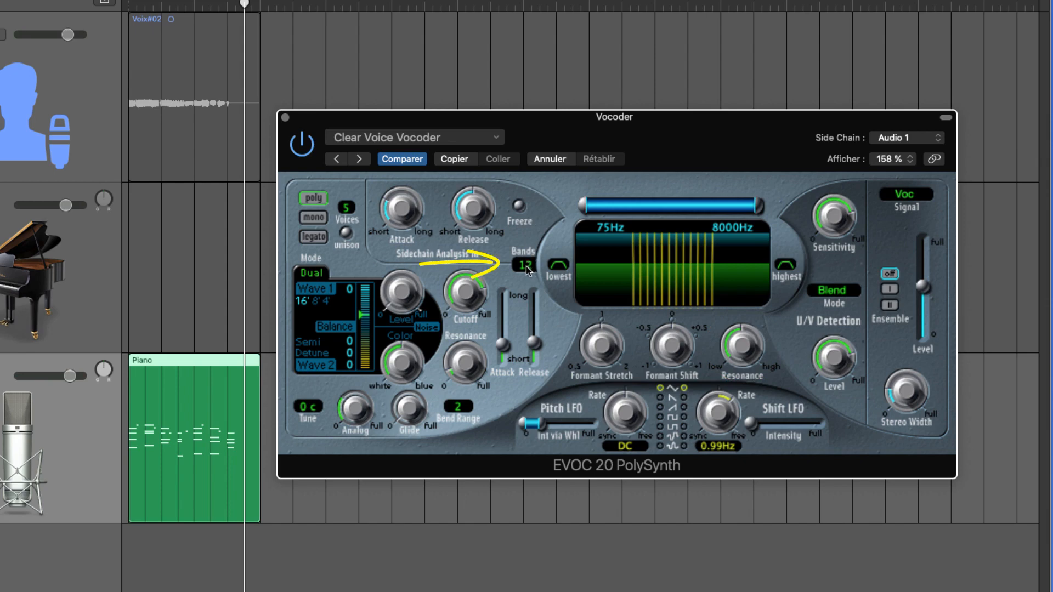
# Step: Try different Bands counts on the vocoder while listening, and return it to 12
pyautogui.moveTo(526, 269); pyautogui.dragTo(534, 274)
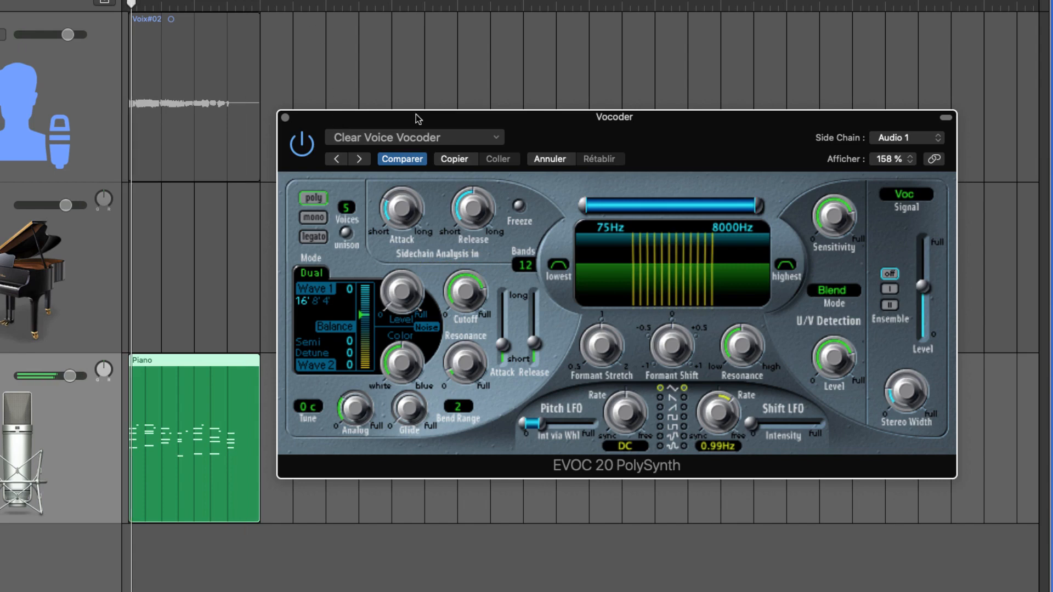
pyautogui.moveTo(528, 274)
pyautogui.mouseDown()
pyautogui.moveTo(528, 296)
pyautogui.moveTo(528, 257)
pyautogui.mouseUp()
pyautogui.moveTo(529, 237); pyautogui.dragTo(532, 267)
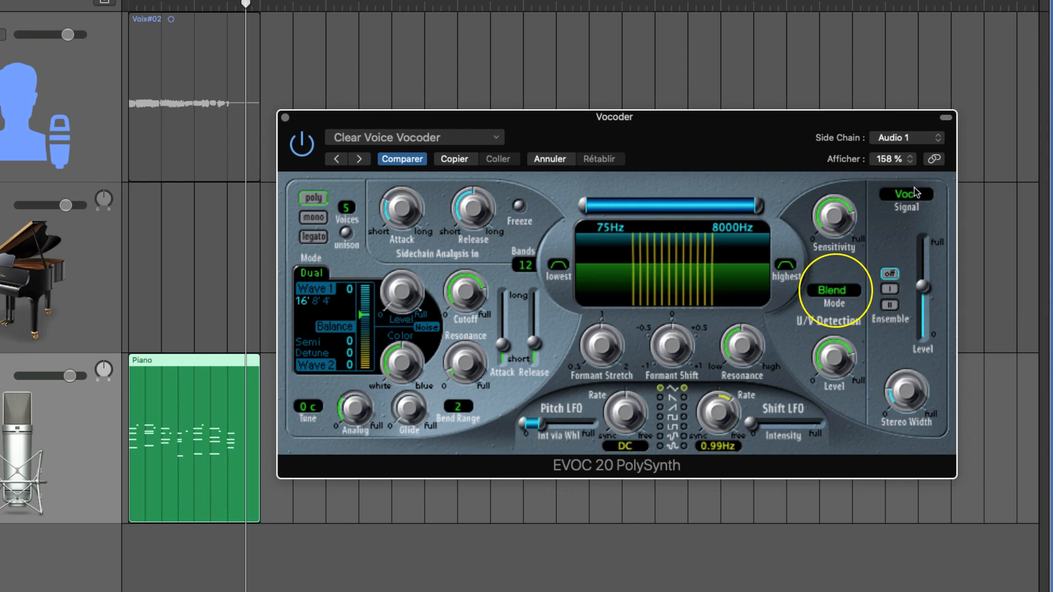
# Step: Review the U/V Detection mode options and keep Blend
pyautogui.click(835, 292)
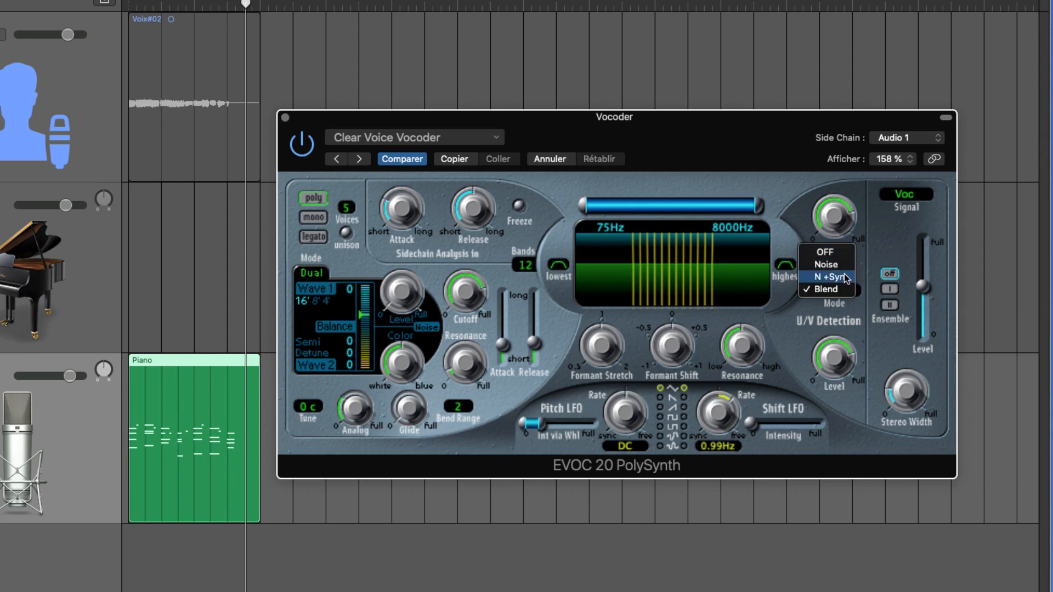
pyautogui.click(832, 290)
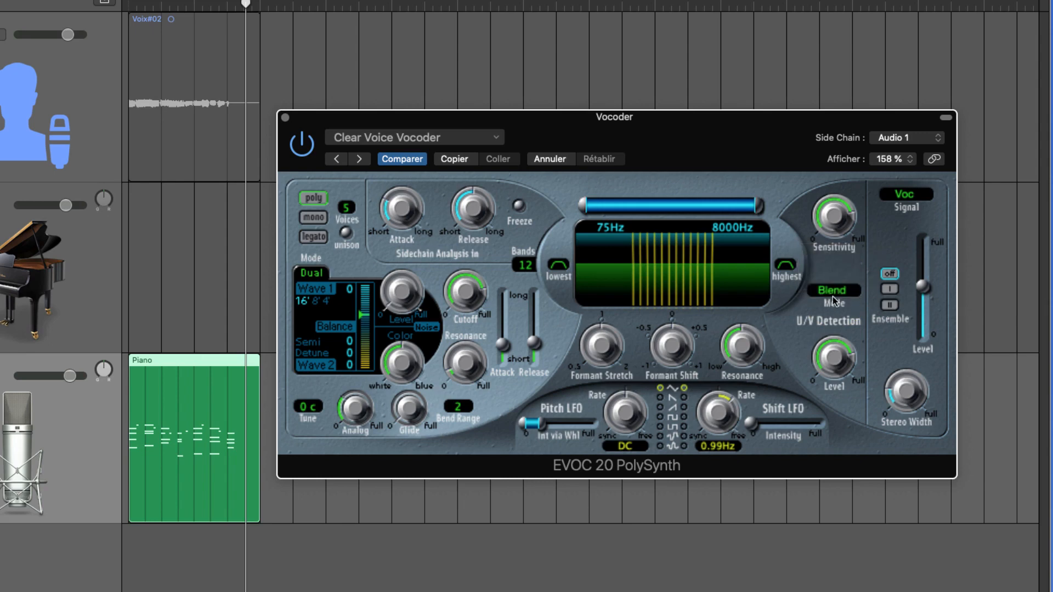